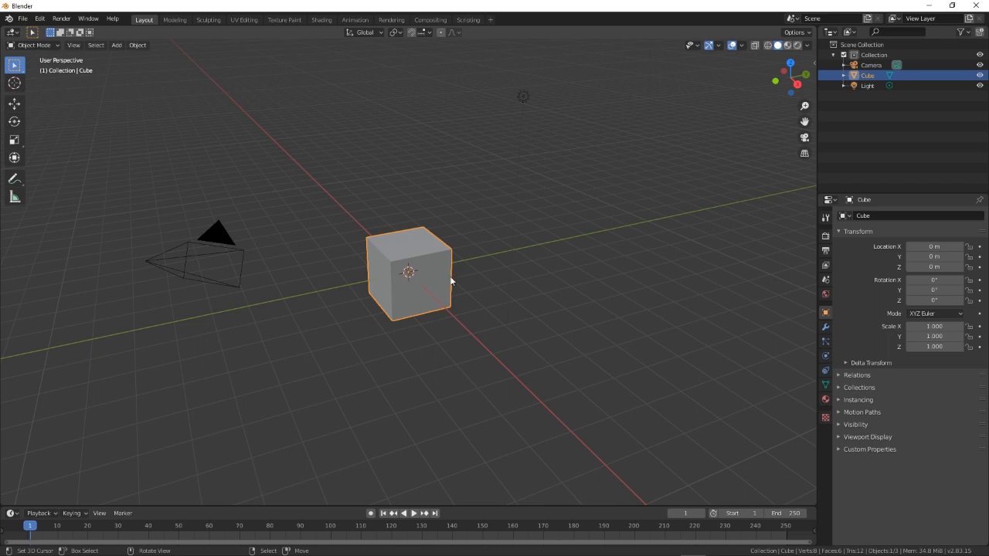
# Step: Enable Collision physics on the cube and add a plane mesh to the scene
pyautogui.click(825, 356)
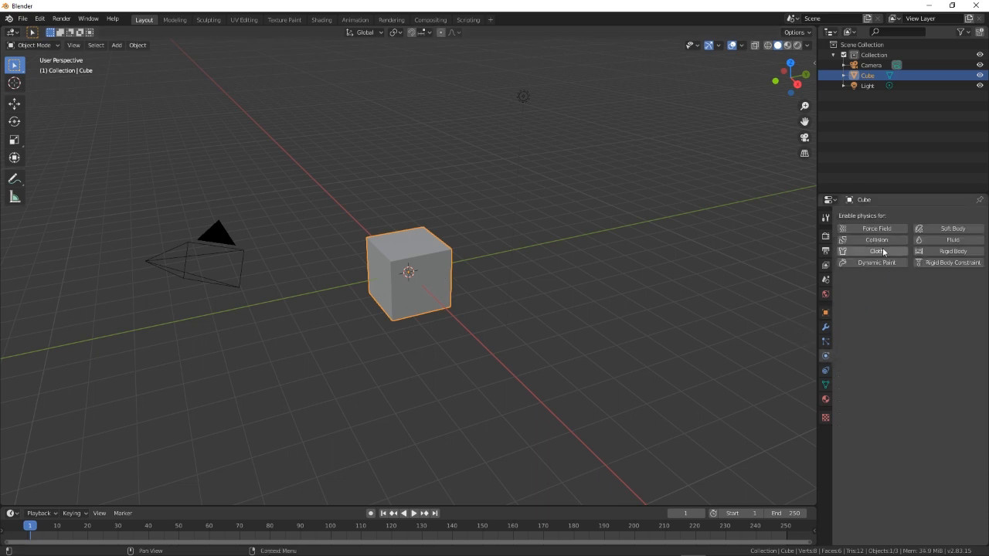
pyautogui.click(891, 241)
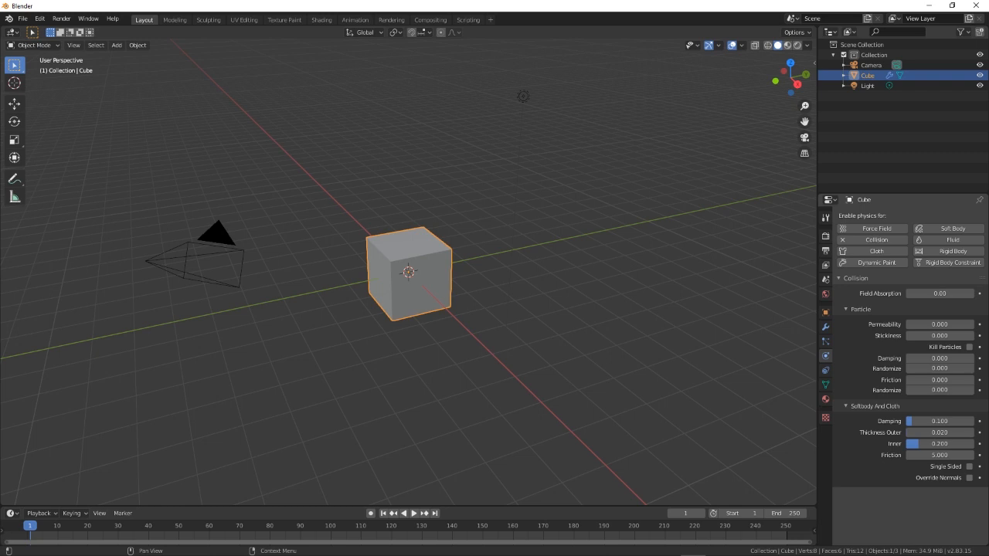
pyautogui.hotkey('shift', 'a')
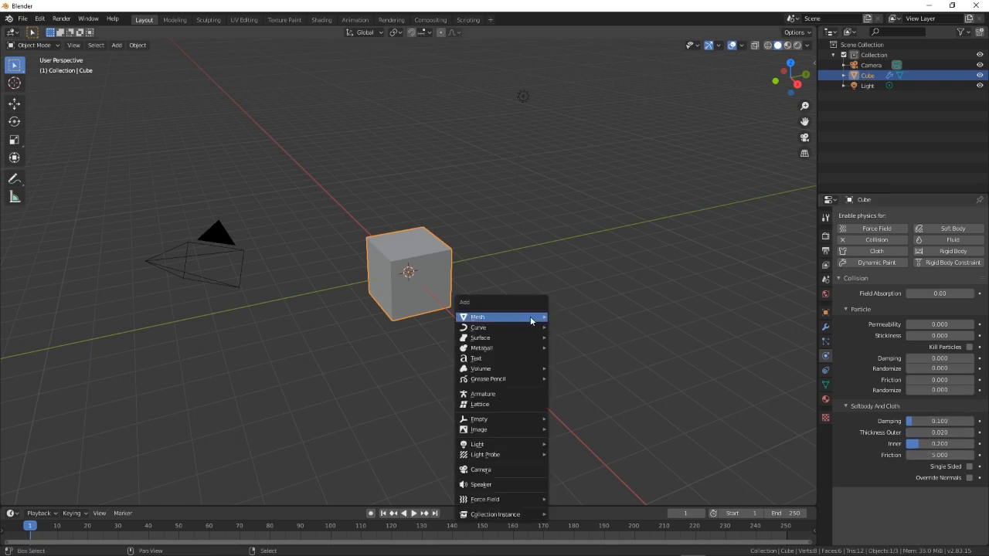
pyautogui.moveTo(532, 318)
pyautogui.click(569, 316)
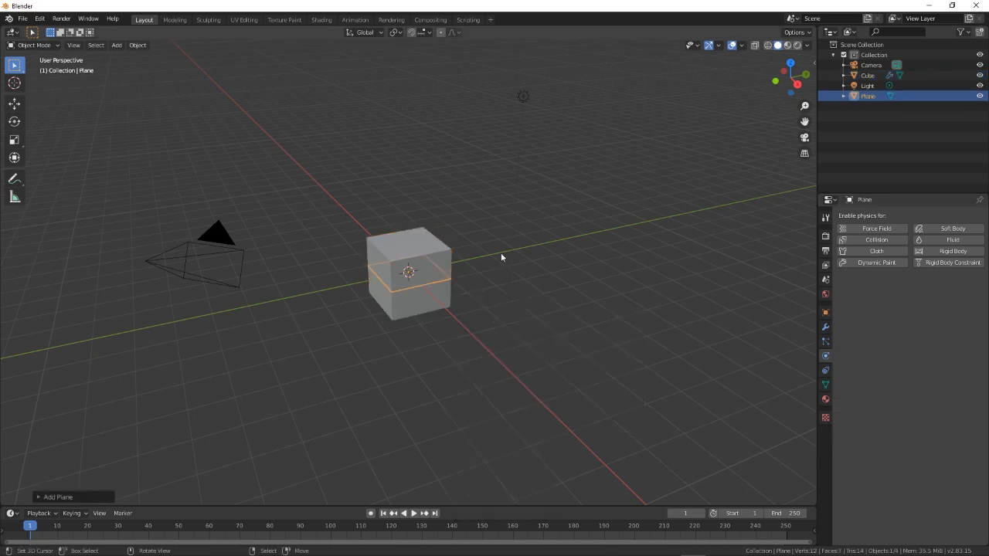
# Step: Raise the plane above the cube and scale it up so it overhangs the cube on all sides
pyautogui.click(15, 157)
pyautogui.moveTo(407, 219); pyautogui.dragTo(410, 150)
pyautogui.moveTo(454, 228); pyautogui.dragTo(580, 228)
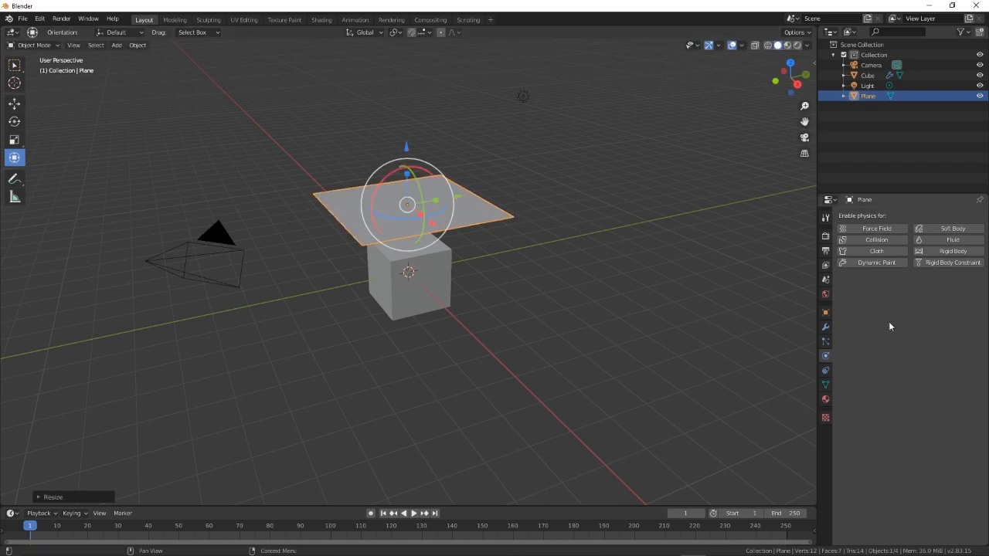
# Step: Subdivide the plane in Edit Mode with 40 cuts
pyautogui.press('Tab')
pyautogui.rightClick(624, 353)
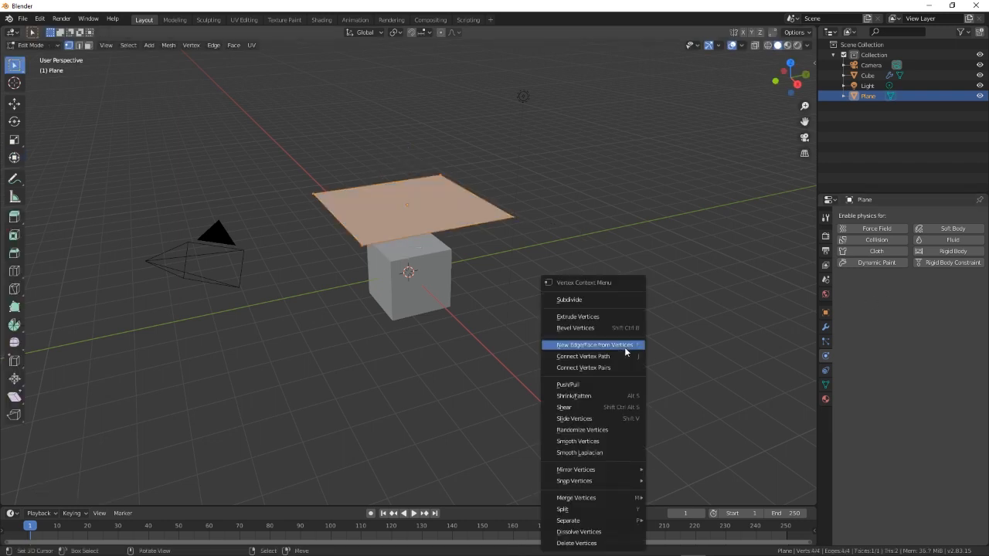
pyautogui.click(579, 301)
pyautogui.click(48, 495)
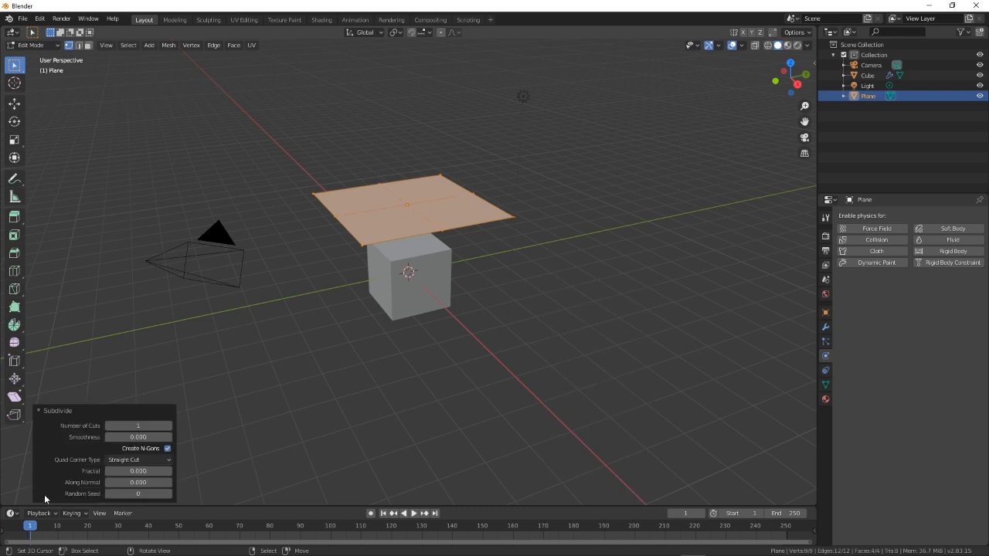
pyautogui.click(154, 424)
pyautogui.press('Return')
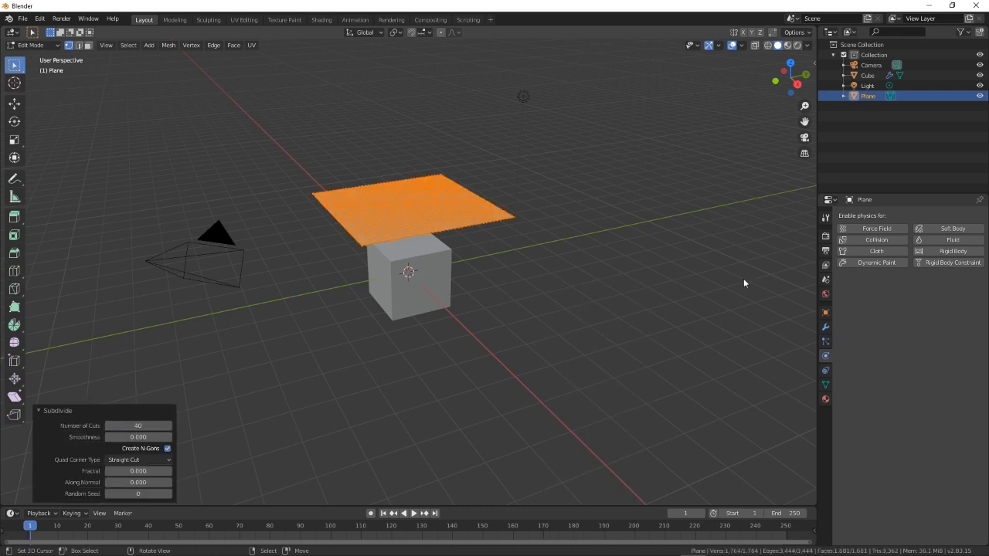
# Step: Enable Cloth physics on the plane and apply the Cotton preset
pyautogui.click(874, 251)
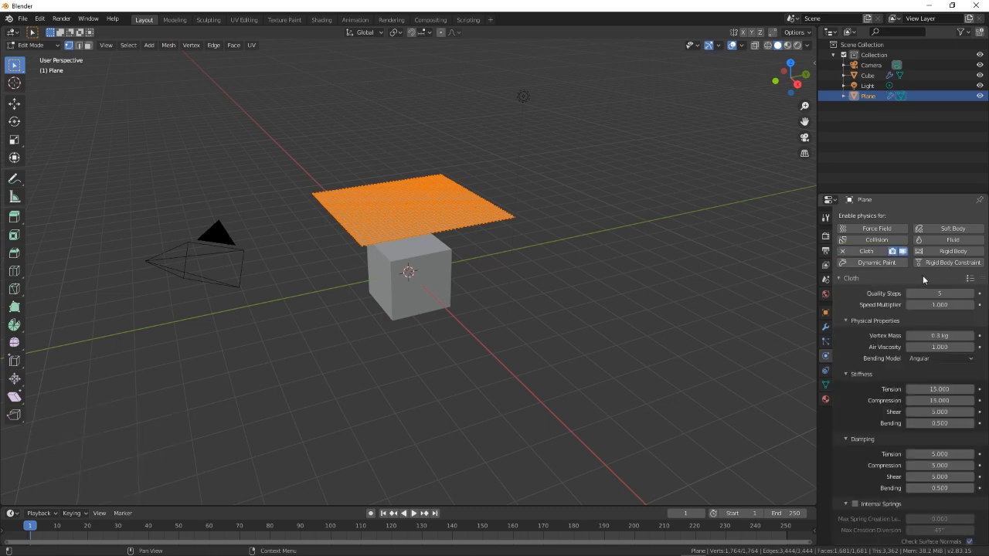
pyautogui.click(969, 279)
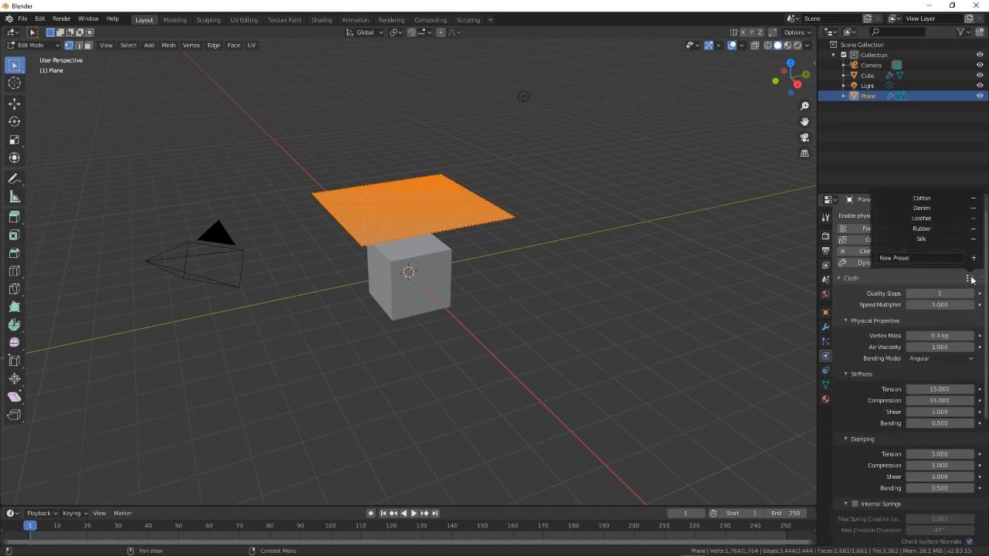
pyautogui.click(924, 199)
# Step: Enable Self Collisions in the plane's cloth collision settings
pyautogui.scroll(-6, 892, 459)
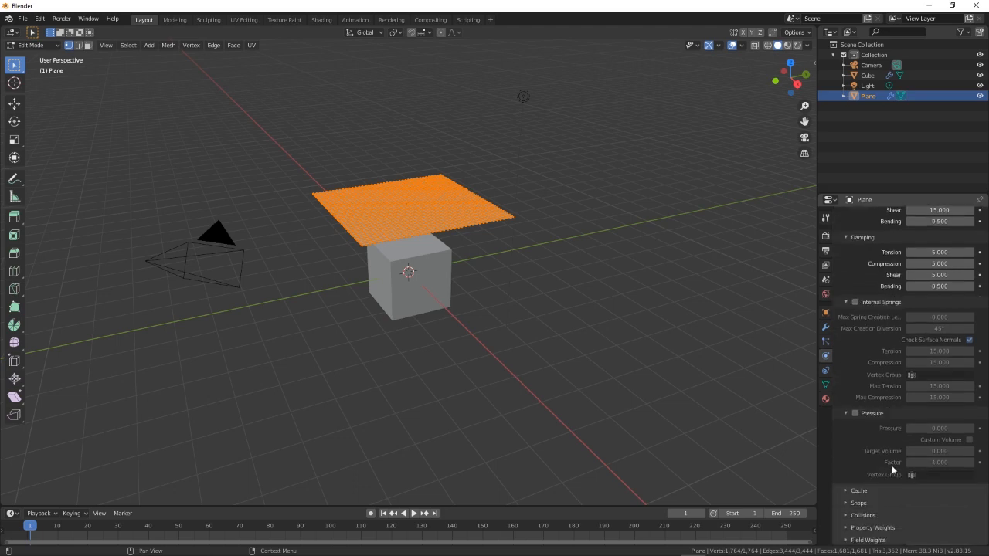
pyautogui.click(849, 516)
pyautogui.scroll(-3, 856, 528)
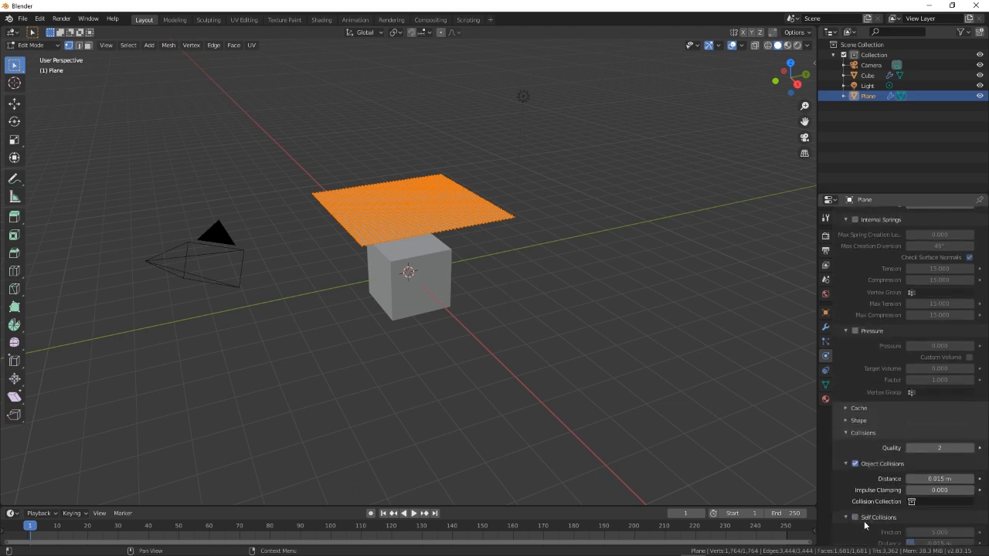
pyautogui.click(855, 517)
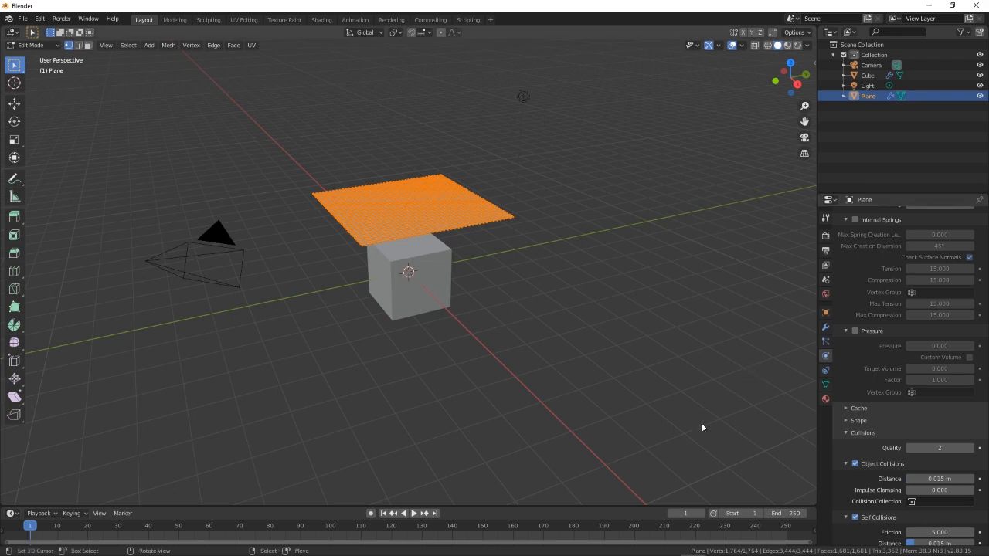
# Step: Try to play the cloth simulation while in Edit Mode, and return to the first frame
pyautogui.click(414, 513)
pyautogui.click(410, 514)
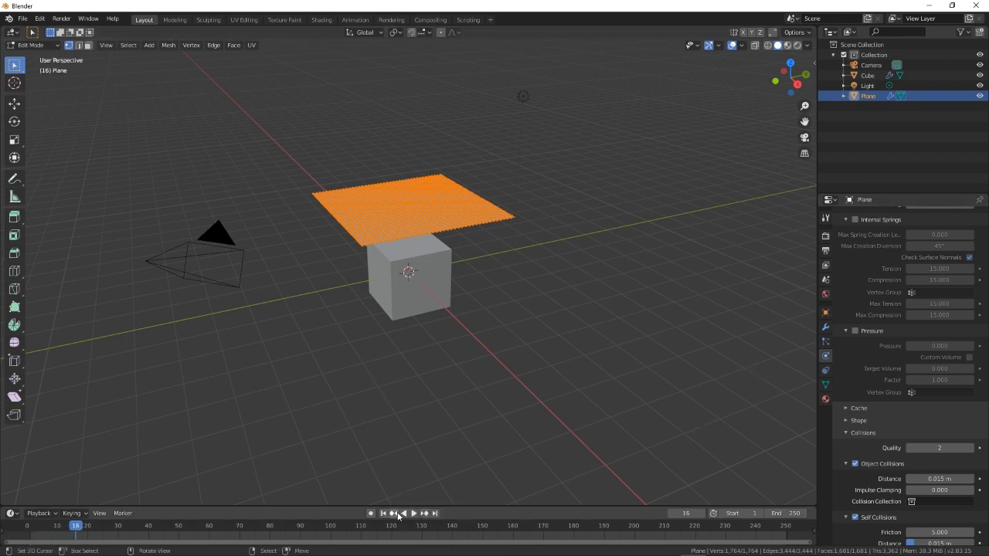
pyautogui.click(383, 513)
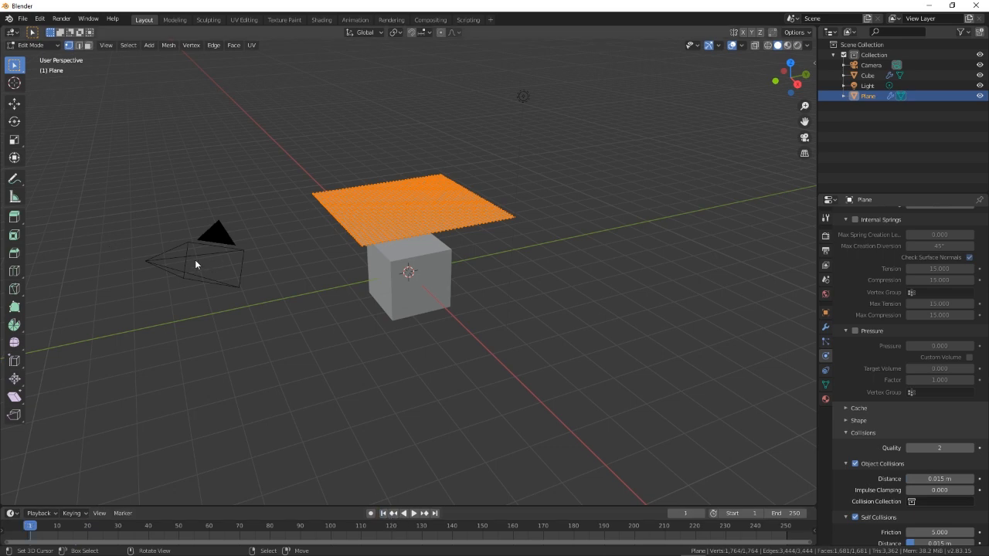
# Step: Return the plane to Object Mode and play the cloth simulation up to frame 70, draping it over the cube
pyautogui.press('Tab')
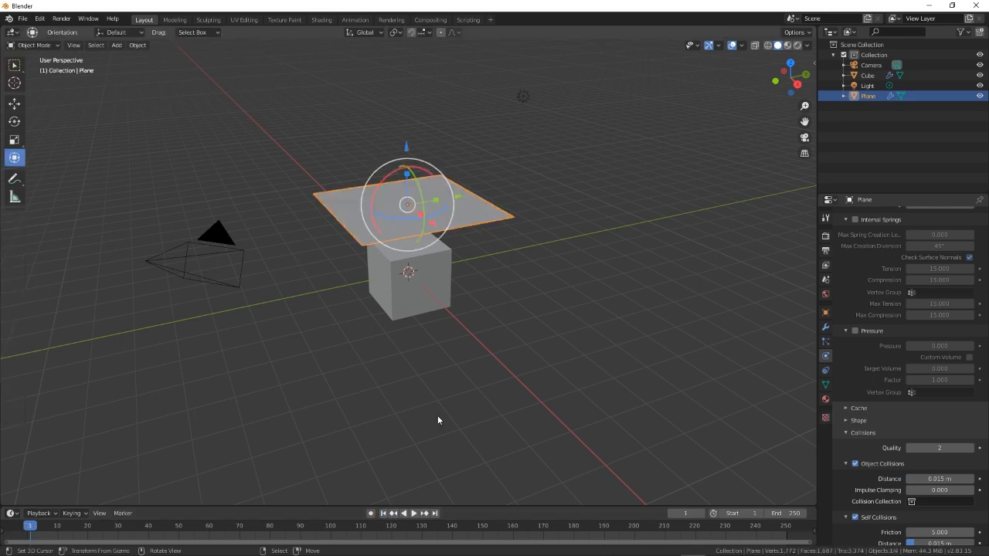
pyautogui.click(414, 514)
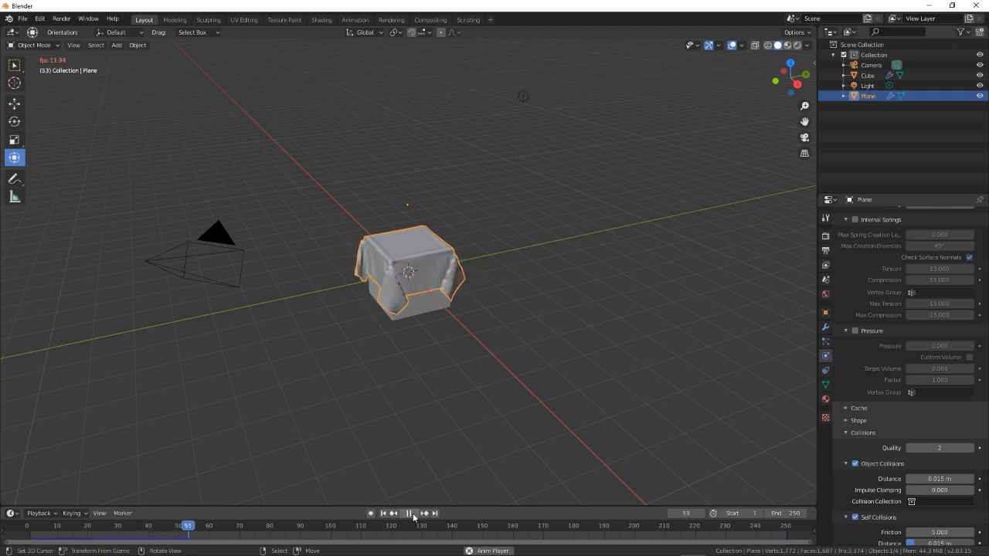
pyautogui.click(414, 514)
# Step: Apply the plane's Cloth modifier to keep the draped shape as a mesh
pyautogui.scroll(2, 479, 298)
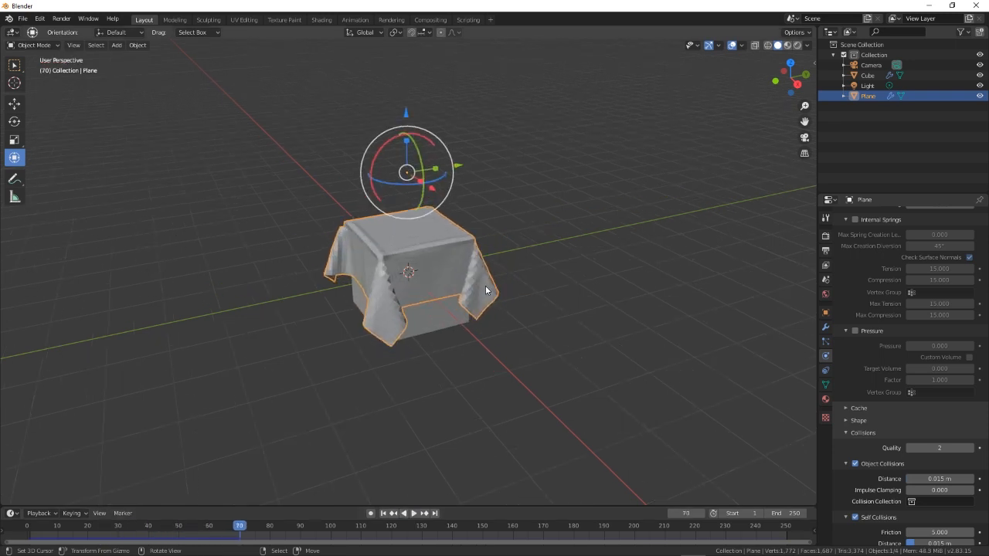
pyautogui.scroll(3, 485, 288)
pyautogui.moveTo(508, 312); pyautogui.dragTo(452, 356, button='middle')
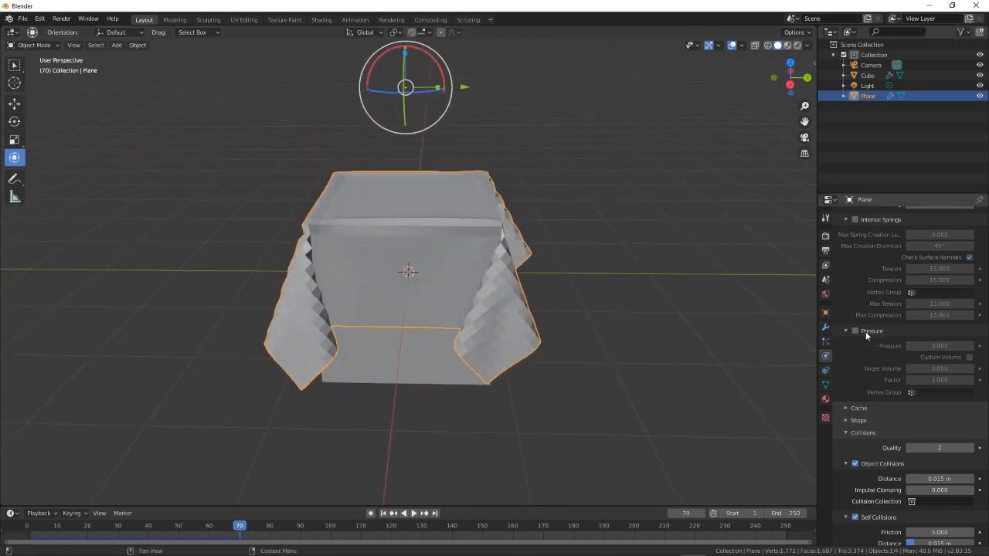
pyautogui.click(825, 327)
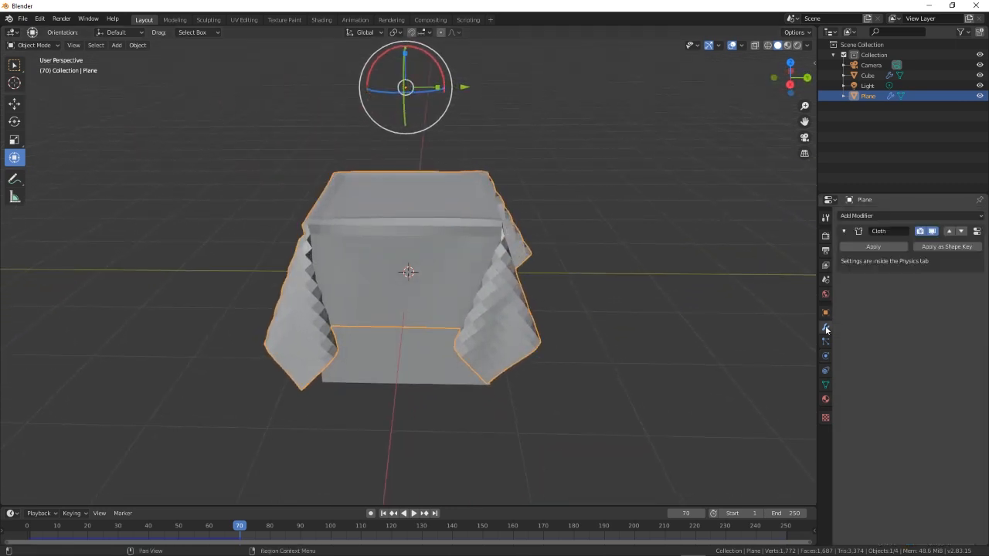
pyautogui.click(888, 249)
pyautogui.click(892, 214)
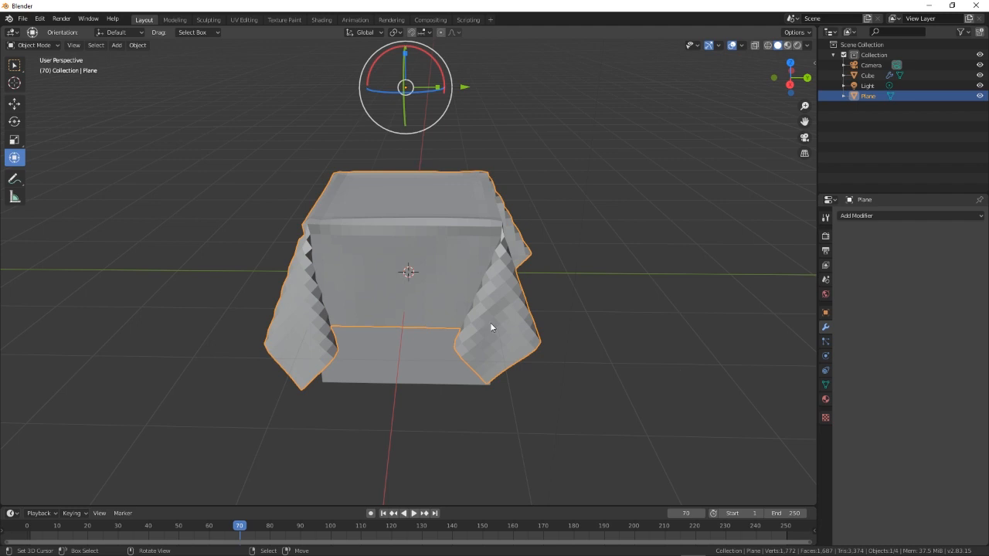
# Step: Switch the draped plane to Sculpt Mode and choose the Cloth brush
pyautogui.moveTo(489, 328); pyautogui.dragTo(619, 335, button='middle')
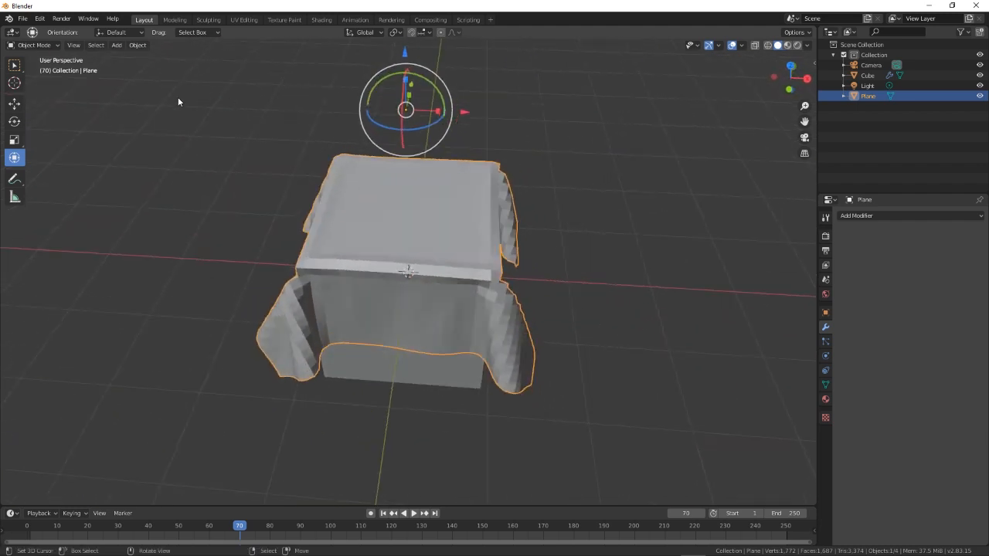
pyautogui.click(34, 45)
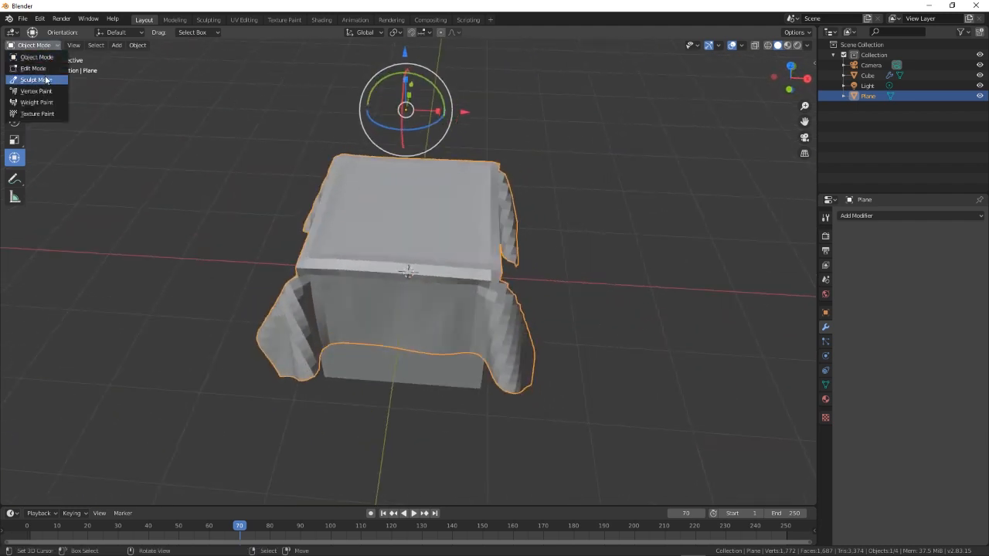
pyautogui.click(37, 79)
pyautogui.scroll(-4, 17, 363)
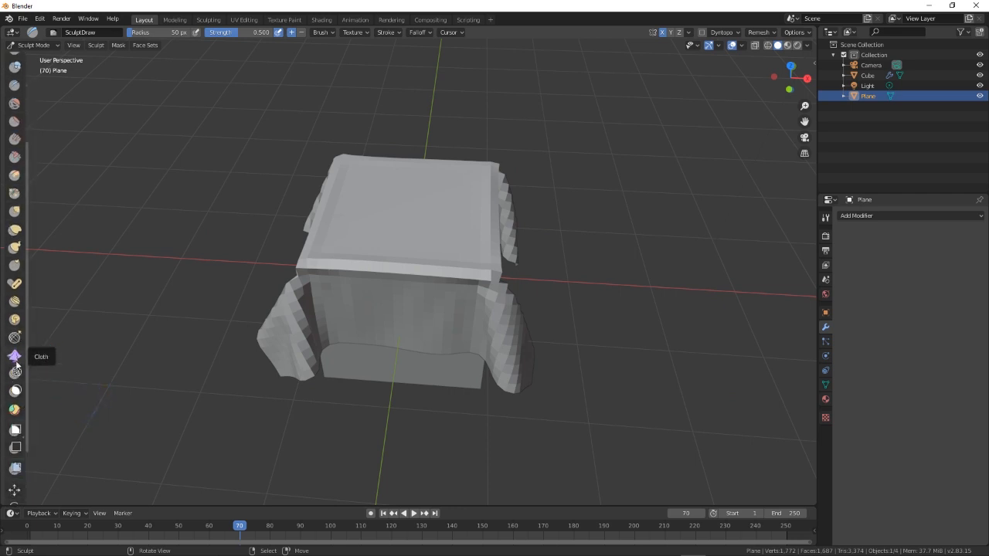
pyautogui.click(16, 359)
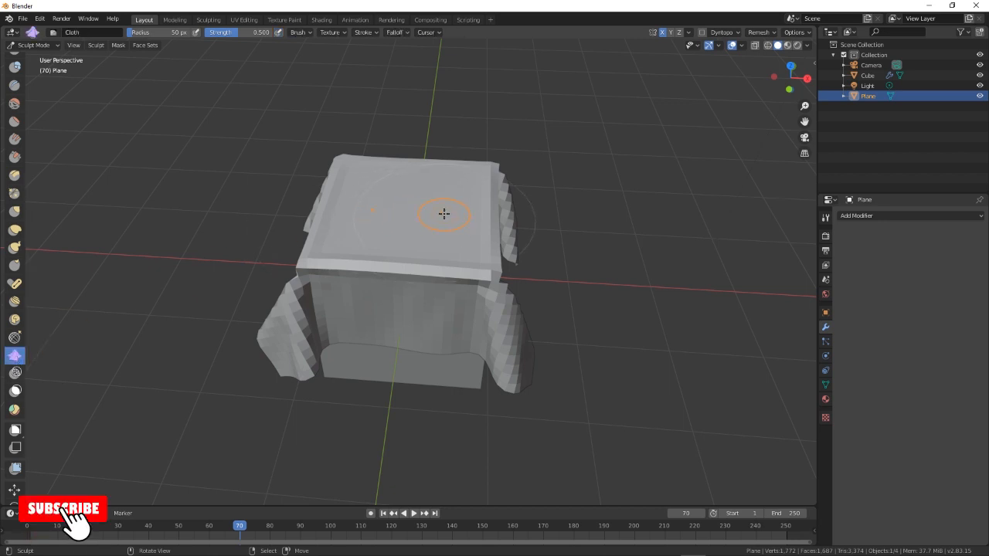
# Step: Set the Cloth brush radius to 82 px and strength to 0.663, and display its full brush settings
pyautogui.press('f')
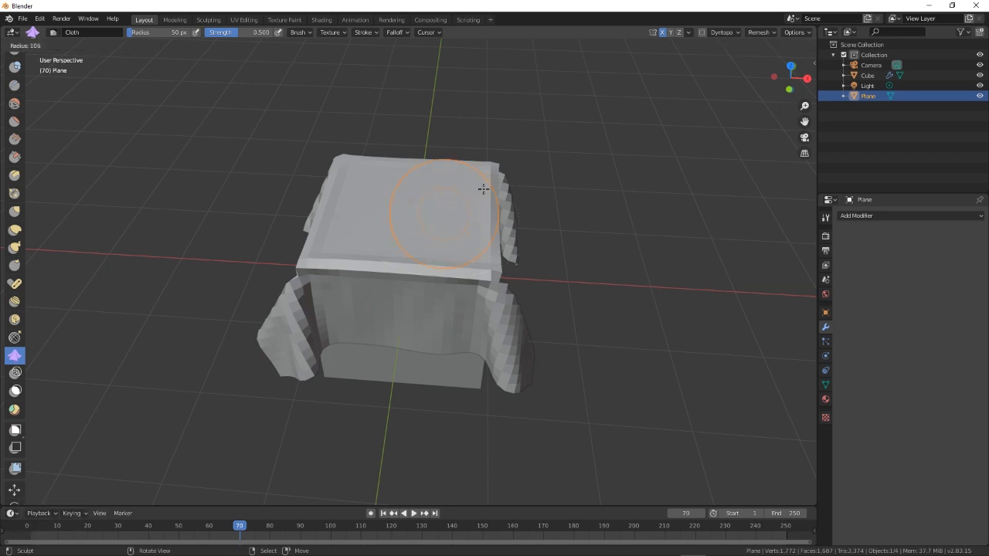
pyautogui.click(459, 208)
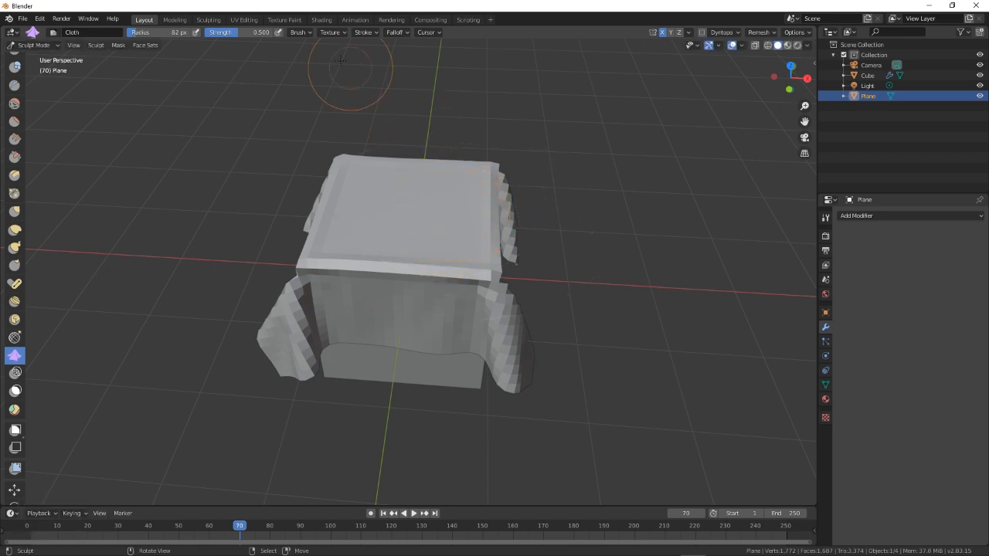
pyautogui.moveTo(238, 33); pyautogui.dragTo(249, 32)
pyautogui.scroll(2, 447, 242)
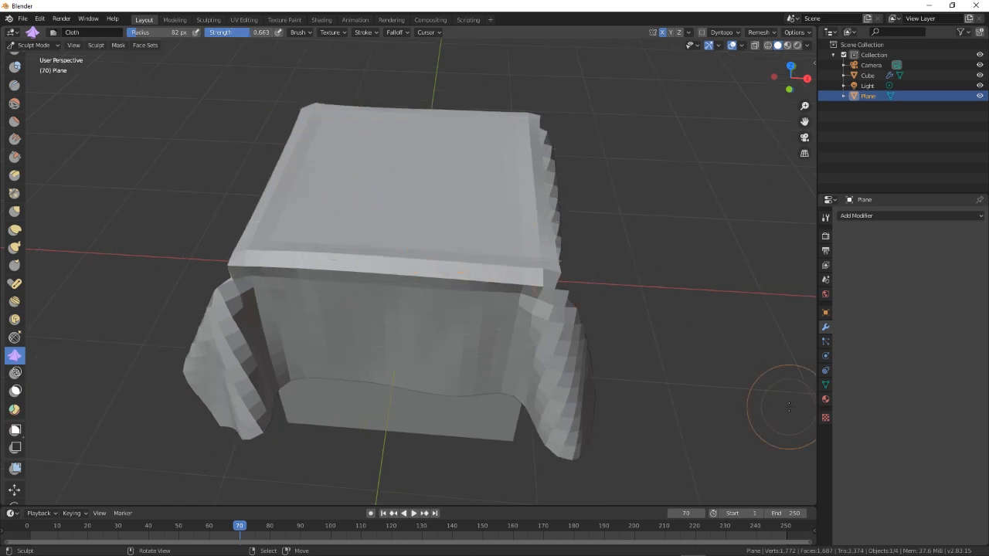
pyautogui.click(825, 218)
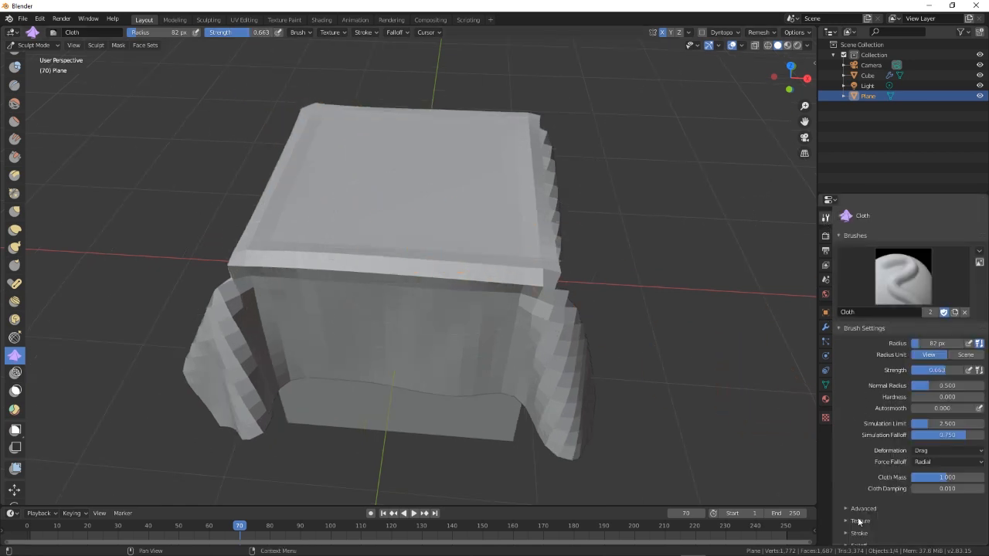
pyautogui.scroll(-3, 887, 498)
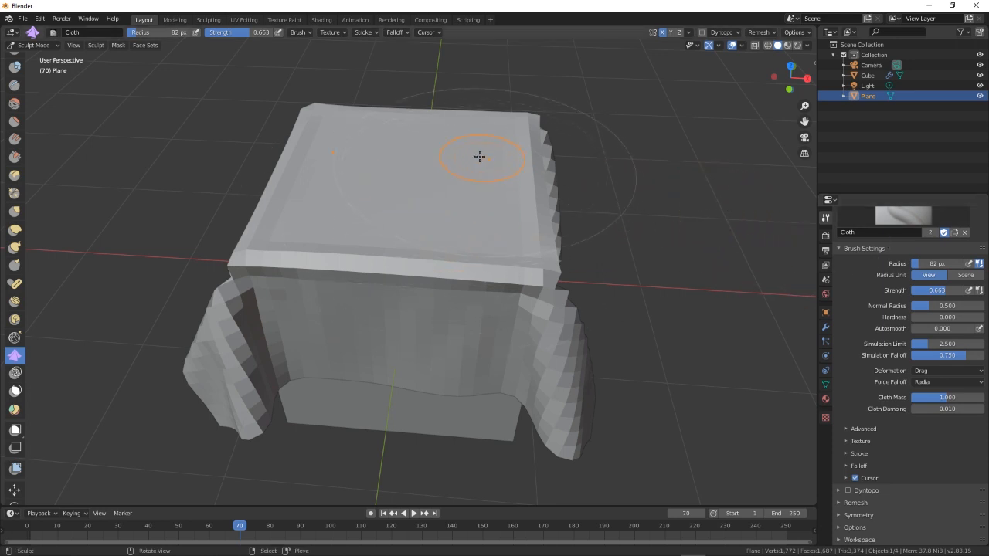
# Step: Sculpt wrinkles with the Cloth brush across the top and hanging sides of the draped cloth
pyautogui.moveTo(479, 158)
pyautogui.mouseDown()
pyautogui.moveTo(410, 181)
pyautogui.moveTo(435, 210)
pyautogui.mouseUp()
pyautogui.moveTo(453, 338); pyautogui.dragTo(399, 355)
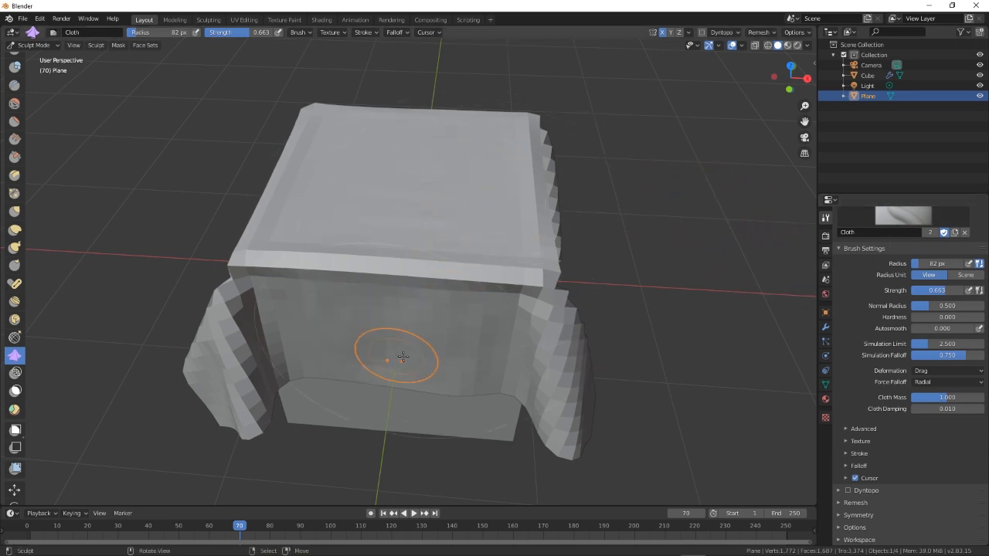
pyautogui.moveTo(483, 329)
pyautogui.mouseDown()
pyautogui.moveTo(448, 373)
pyautogui.moveTo(460, 349)
pyautogui.moveTo(446, 357)
pyautogui.mouseUp()
pyautogui.moveTo(459, 346); pyautogui.dragTo(547, 356, button='middle')
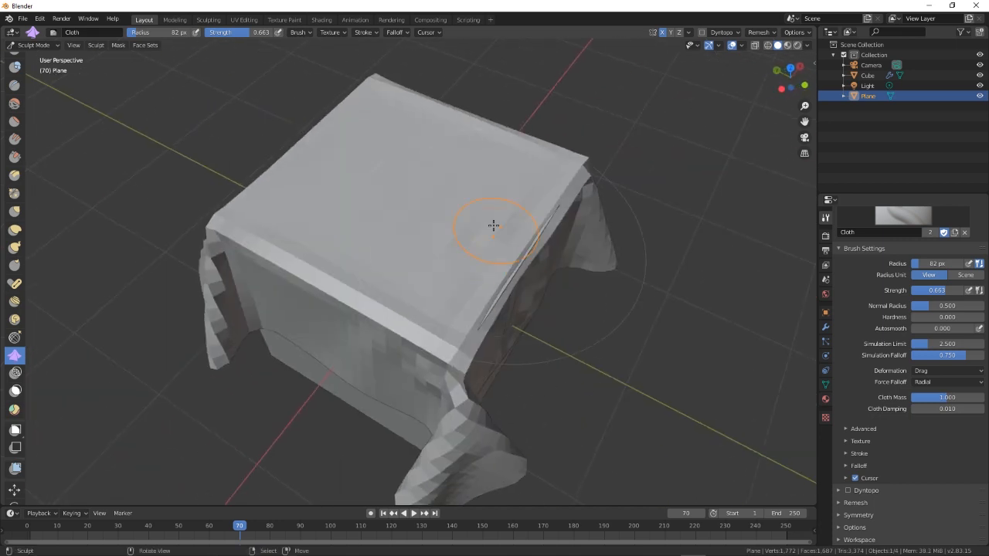
pyautogui.moveTo(487, 226); pyautogui.dragTo(412, 287)
pyautogui.moveTo(471, 169); pyautogui.dragTo(358, 246)
pyautogui.moveTo(421, 164); pyautogui.dragTo(351, 218)
pyautogui.moveTo(396, 141); pyautogui.dragTo(337, 187)
pyautogui.moveTo(337, 339); pyautogui.dragTo(369, 366)
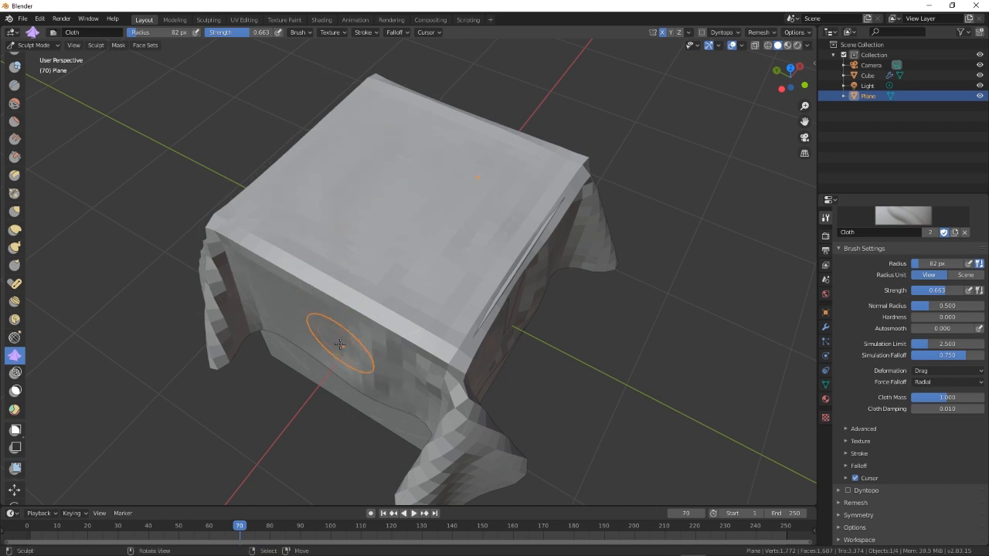
pyautogui.moveTo(481, 367); pyautogui.dragTo(538, 318, button='middle')
pyautogui.moveTo(434, 298)
pyautogui.mouseDown()
pyautogui.moveTo(363, 314)
pyautogui.moveTo(342, 287)
pyautogui.mouseUp()
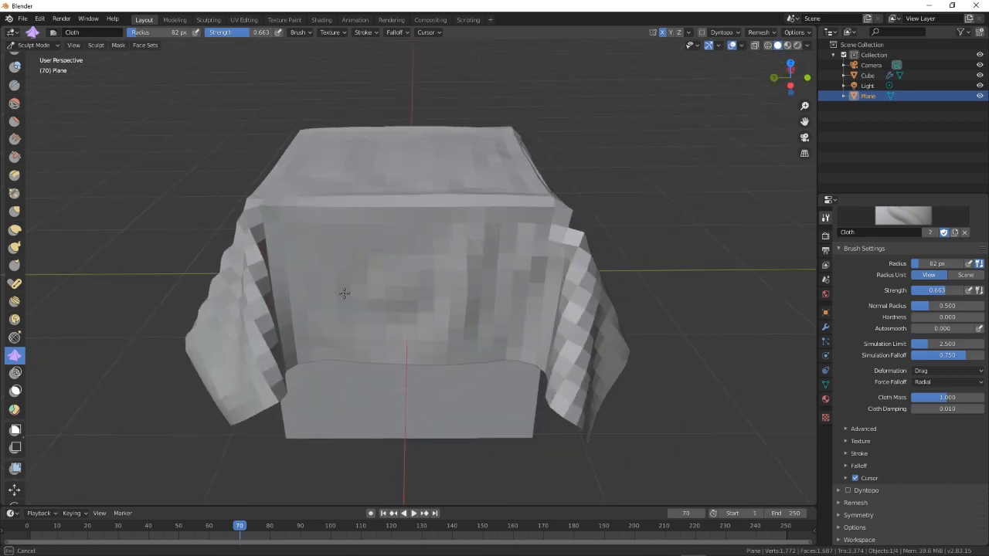
# Step: Return the draped plane from Sculpt Mode to Object Mode
pyautogui.moveTo(453, 343); pyautogui.dragTo(584, 306, button='middle')
pyautogui.scroll(-4, 487, 340)
pyautogui.click(48, 45)
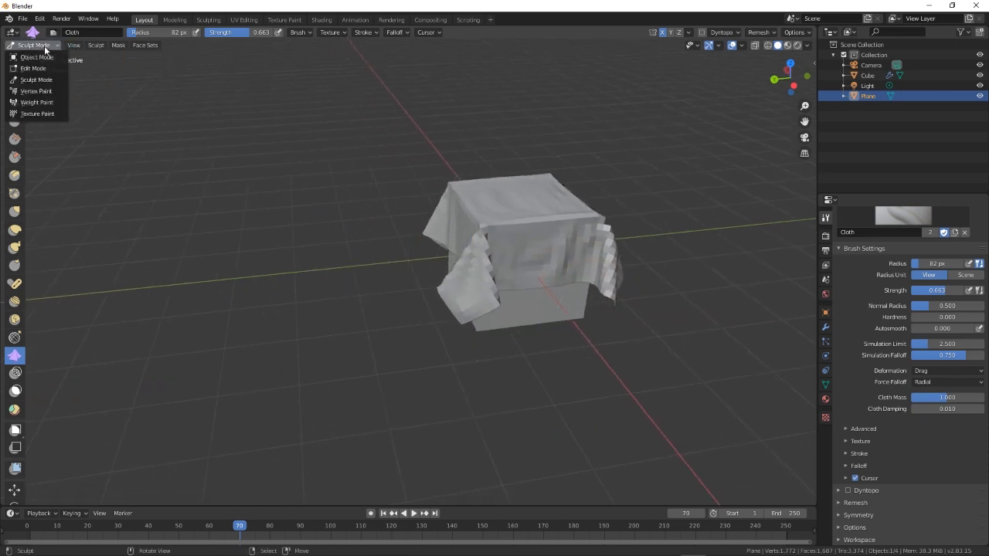
pyautogui.click(41, 55)
# Step: Place a new mesh plane beside the draped cube, about 4.15 m along Y, and scale it up about 2.16 times
pyautogui.hotkey('shift', 'a')
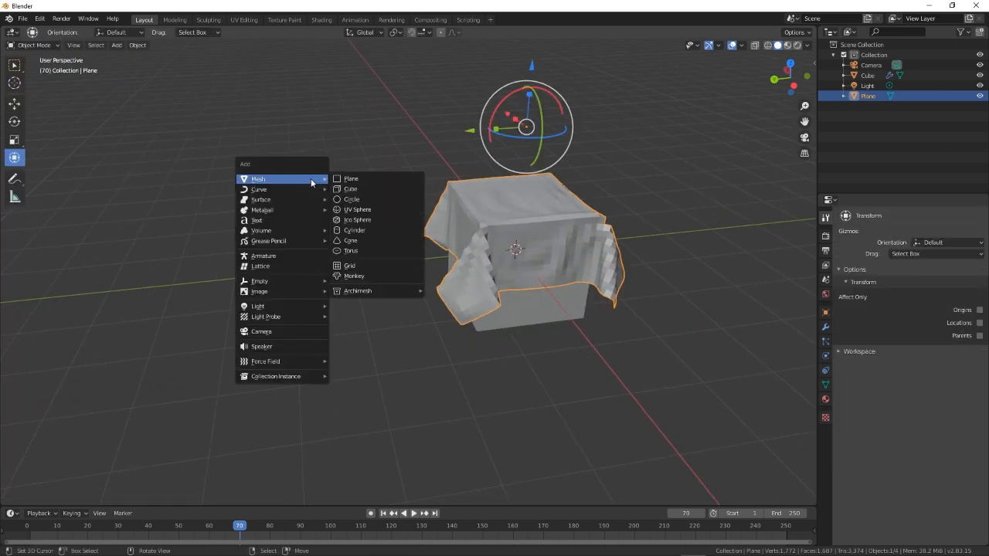
pyautogui.click(356, 177)
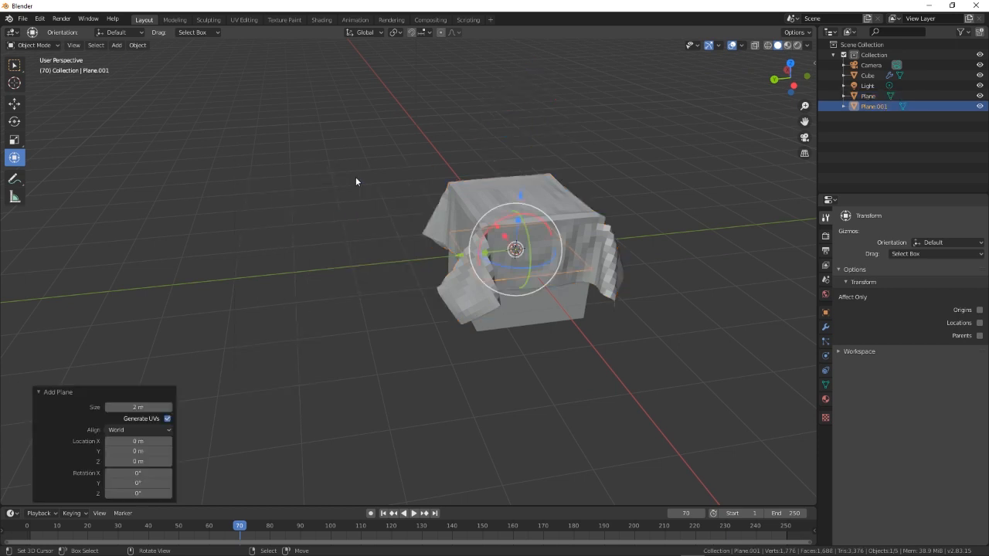
pyautogui.moveTo(460, 250); pyautogui.dragTo(229, 281)
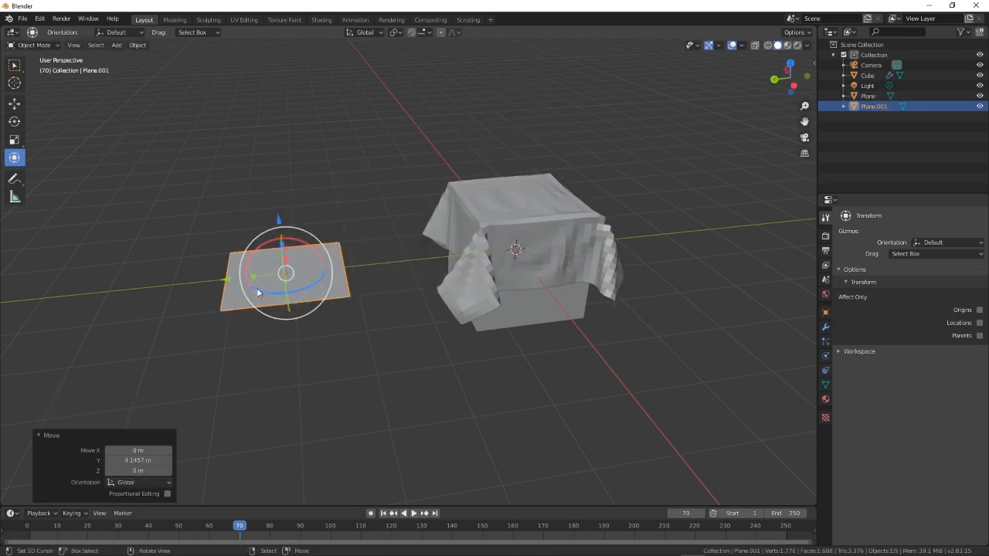
pyautogui.press('s')
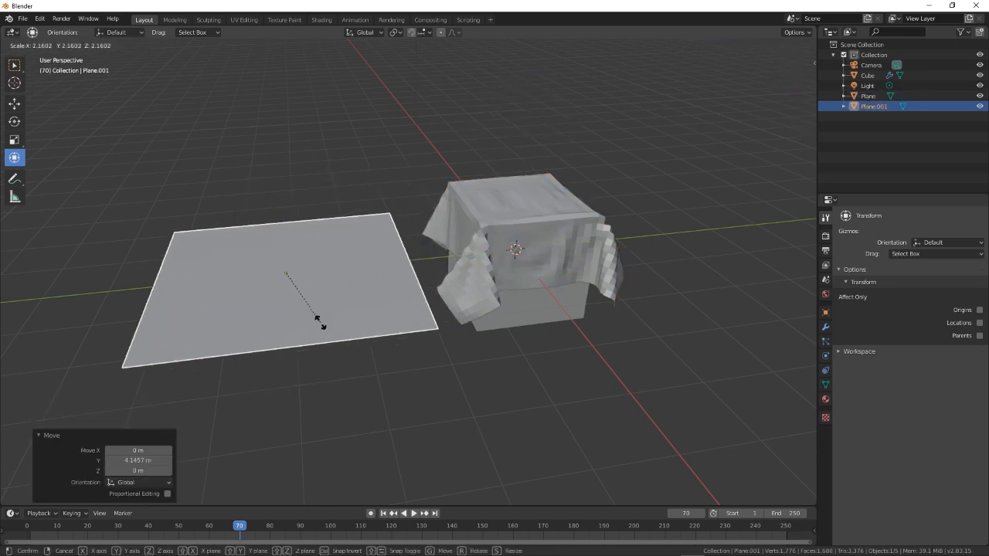
pyautogui.click(319, 326)
# Step: Subdivide the new plane with 40 cuts in Edit Mode and return to Object Mode
pyautogui.press('Tab')
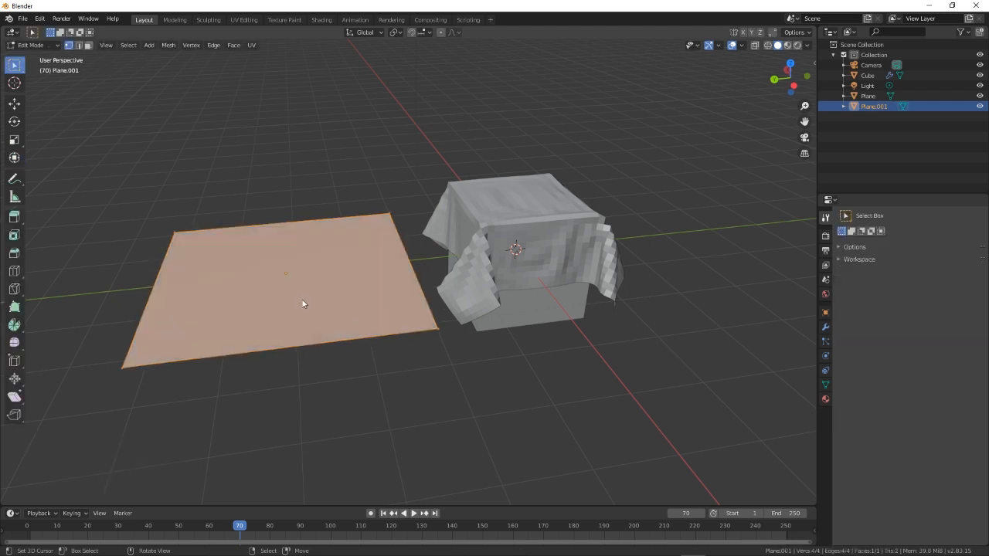
pyautogui.rightClick(296, 304)
pyautogui.click(296, 303)
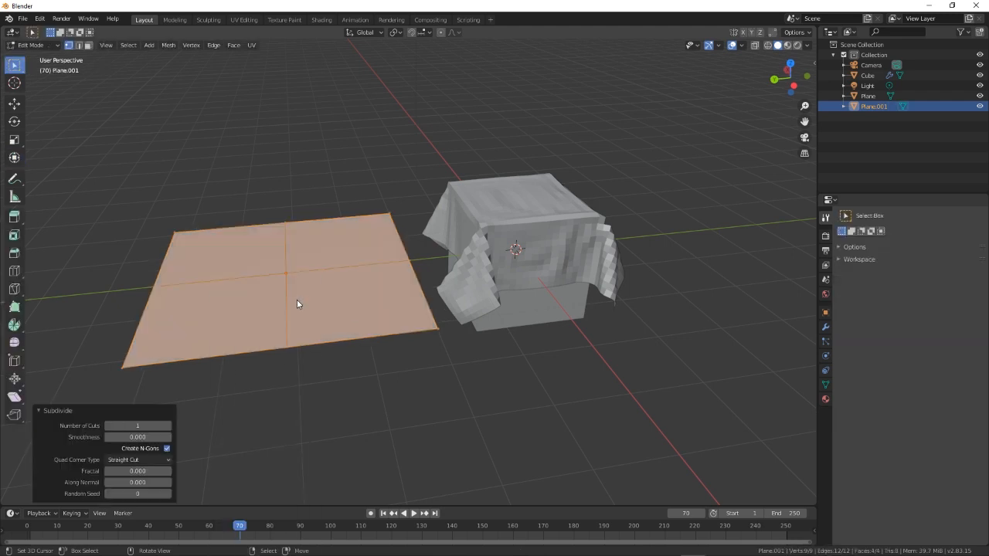
pyautogui.click(142, 425)
pyautogui.write('40')
pyautogui.press('Return')
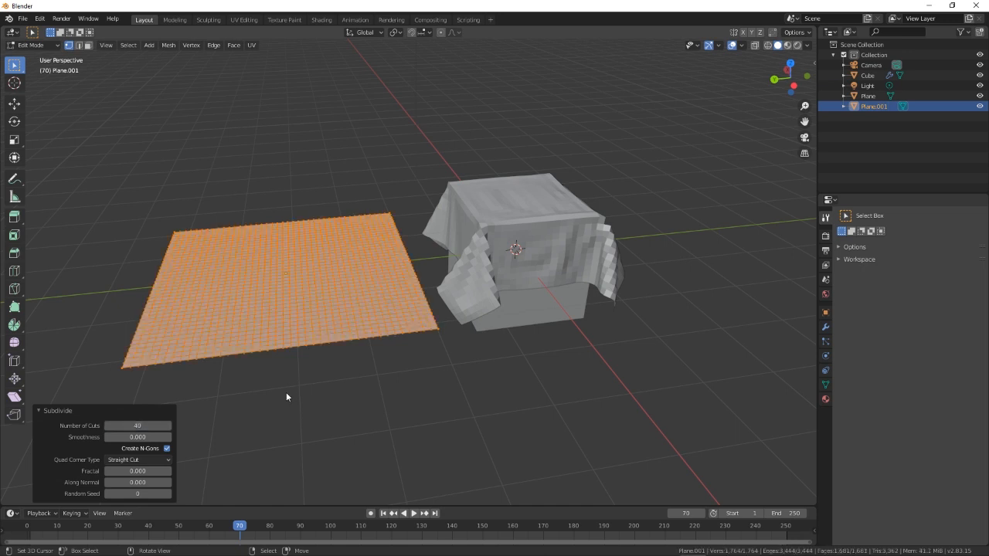
pyautogui.press('Tab')
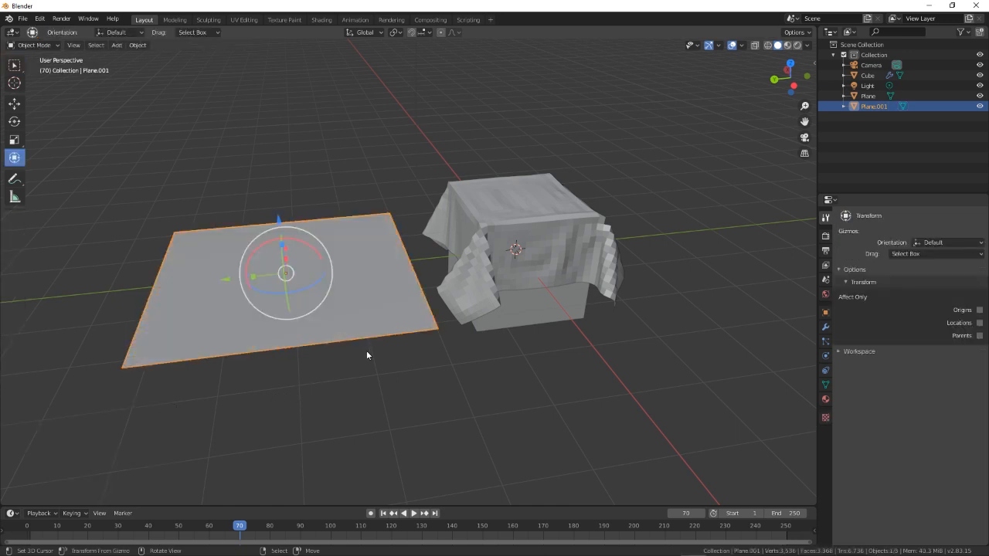
# Step: Switch the subdivided plane to Sculpt Mode and pull deep folds across its middle with the Cloth brush
pyautogui.click(34, 45)
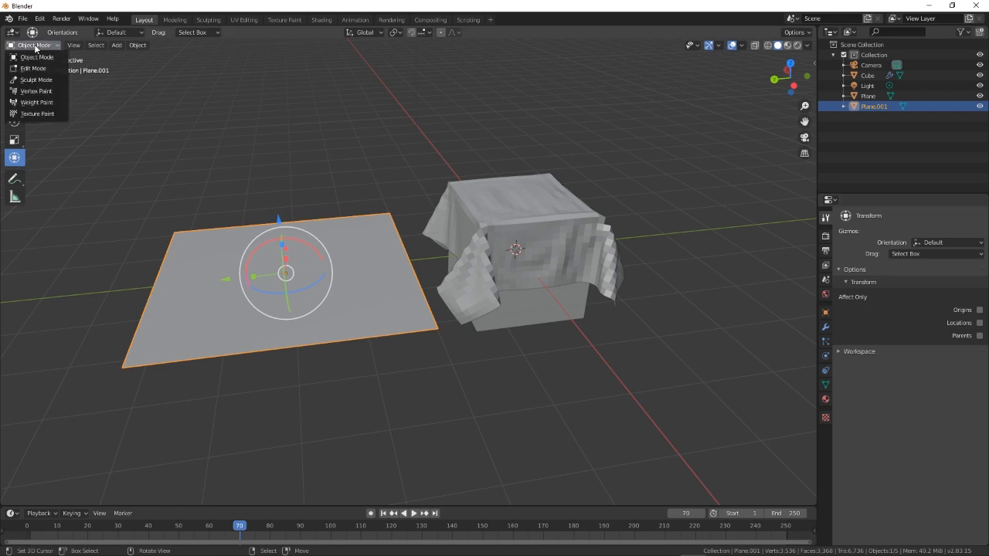
pyautogui.click(35, 79)
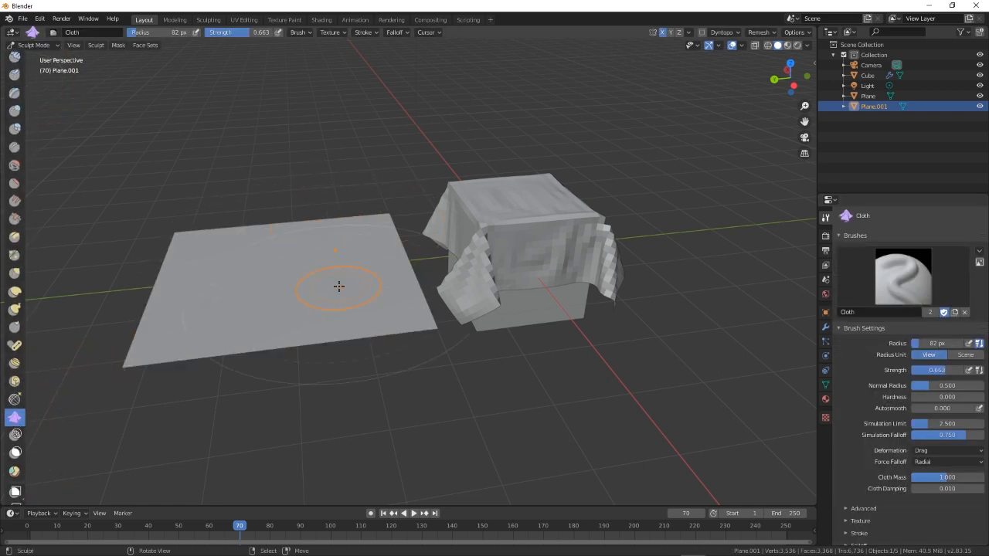
pyautogui.scroll(2, 347, 294)
pyautogui.moveTo(301, 301); pyautogui.dragTo(267, 343)
pyautogui.moveTo(285, 256); pyautogui.dragTo(220, 262)
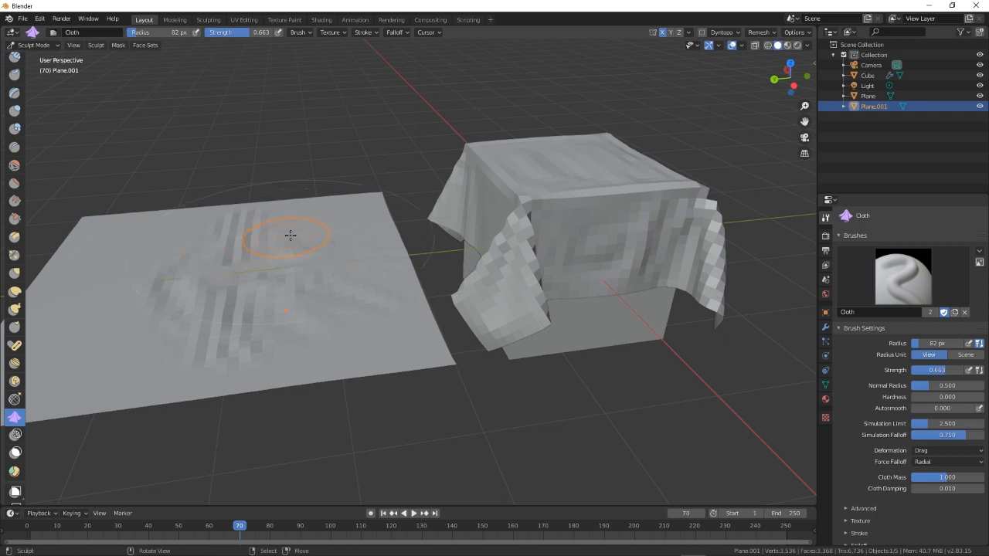
pyautogui.moveTo(287, 235)
pyautogui.mouseDown()
pyautogui.moveTo(221, 238)
pyautogui.moveTo(232, 242)
pyautogui.moveTo(200, 279)
pyautogui.mouseUp()
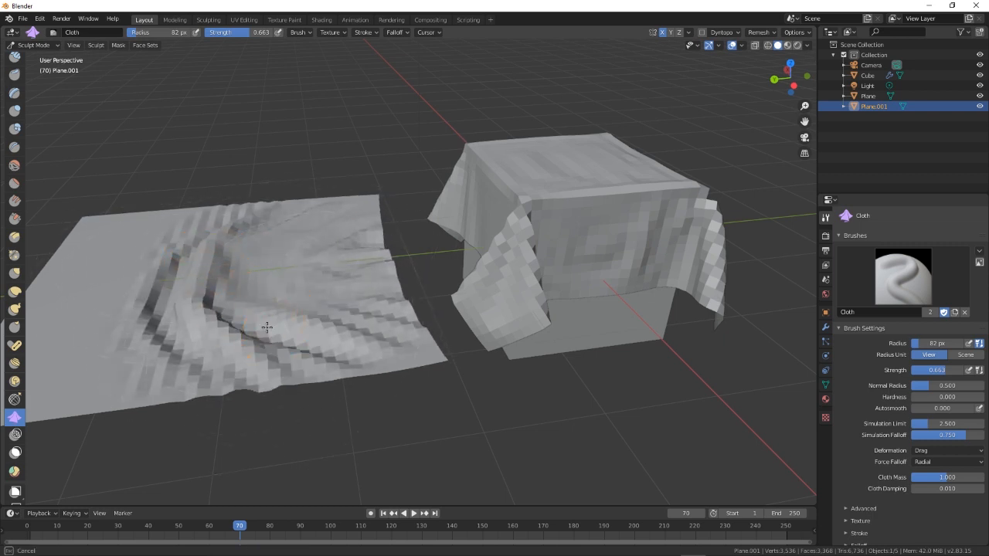
# Step: Sculpt further wrinkles with the Cloth brush over the flat plane's side away from the cube and near its cube-facing edge
pyautogui.moveTo(290, 371)
pyautogui.mouseDown(button='middle')
pyautogui.moveTo(387, 350)
pyautogui.moveTo(373, 360)
pyautogui.mouseUp(button='middle')
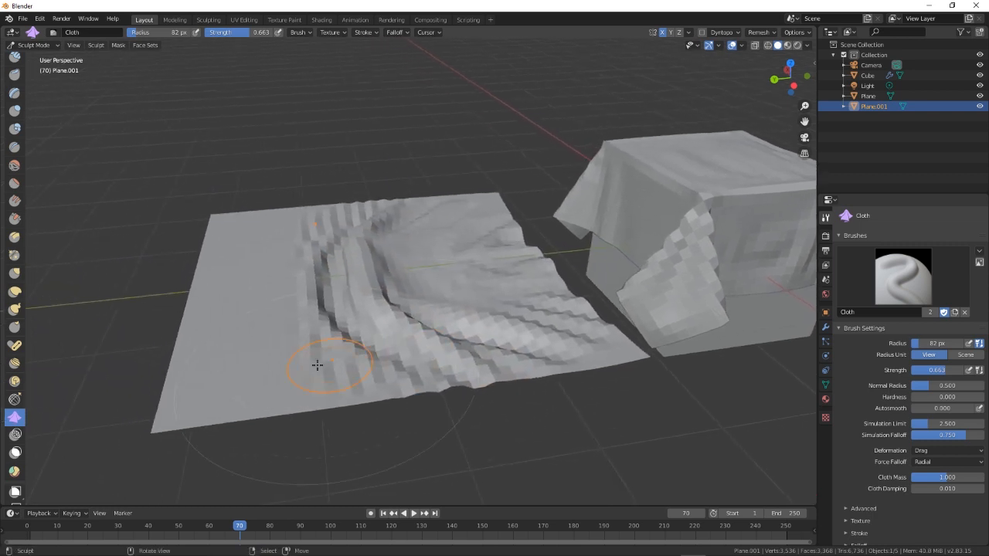
pyautogui.moveTo(234, 335)
pyautogui.mouseDown()
pyautogui.moveTo(245, 291)
pyautogui.moveTo(237, 246)
pyautogui.moveTo(272, 223)
pyautogui.mouseUp()
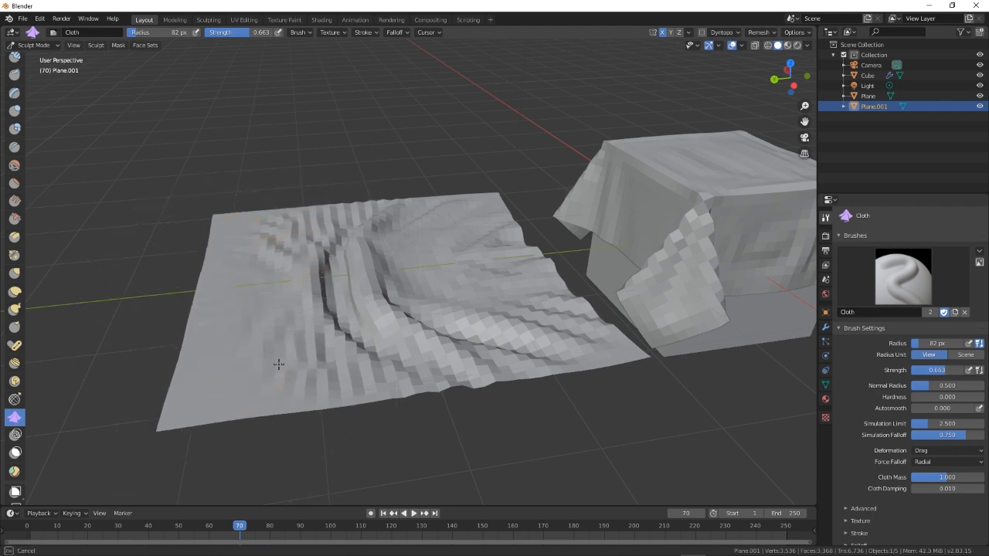
pyautogui.moveTo(271, 347); pyautogui.dragTo(289, 289)
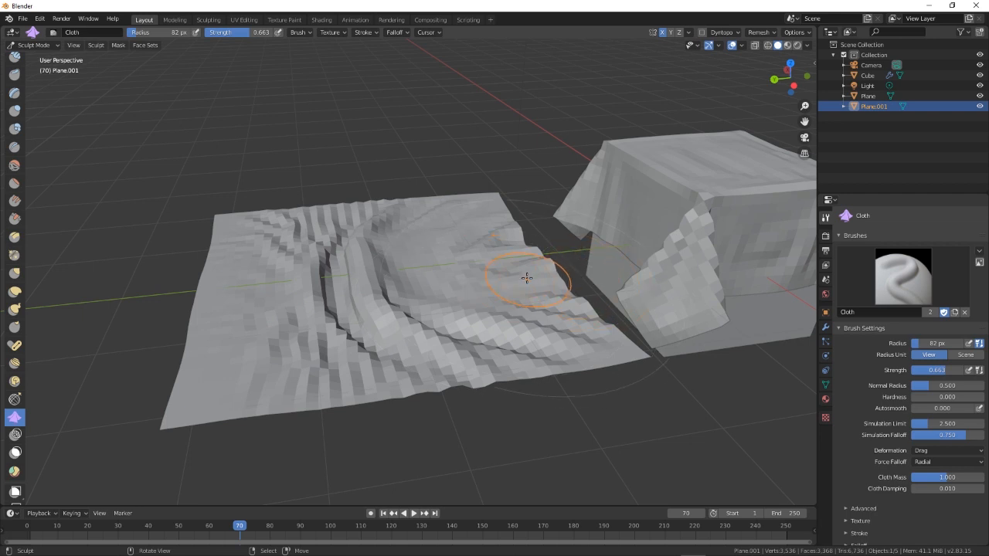
pyautogui.moveTo(519, 278)
pyautogui.mouseDown()
pyautogui.moveTo(464, 222)
pyautogui.moveTo(450, 224)
pyautogui.moveTo(597, 344)
pyautogui.moveTo(551, 337)
pyautogui.mouseUp()
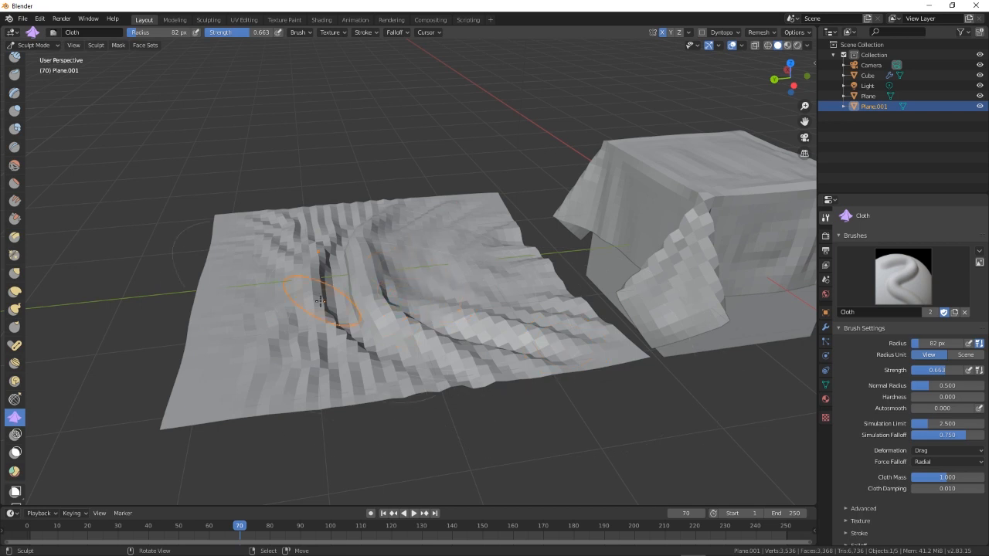
pyautogui.moveTo(261, 299); pyautogui.dragTo(269, 299)
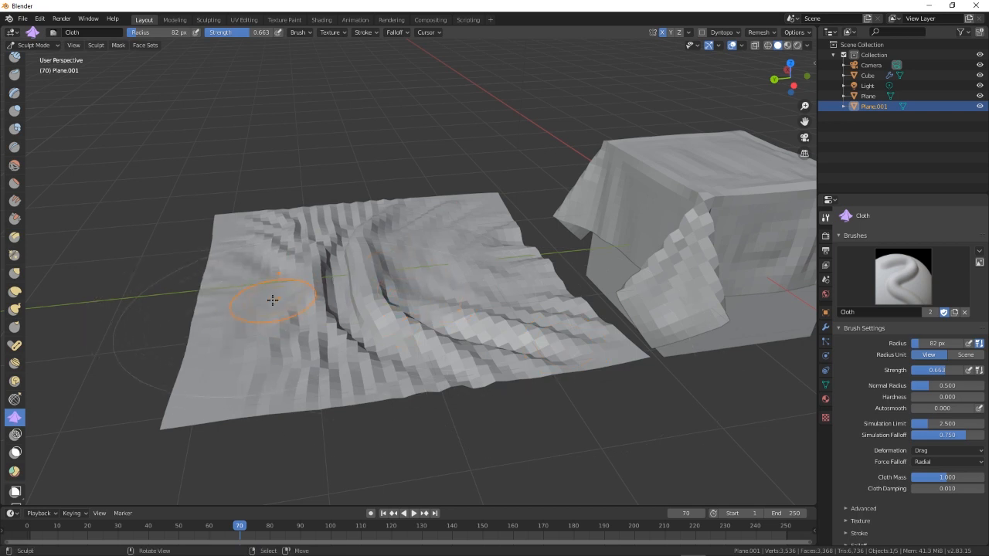
pyautogui.moveTo(249, 347); pyautogui.dragTo(286, 362)
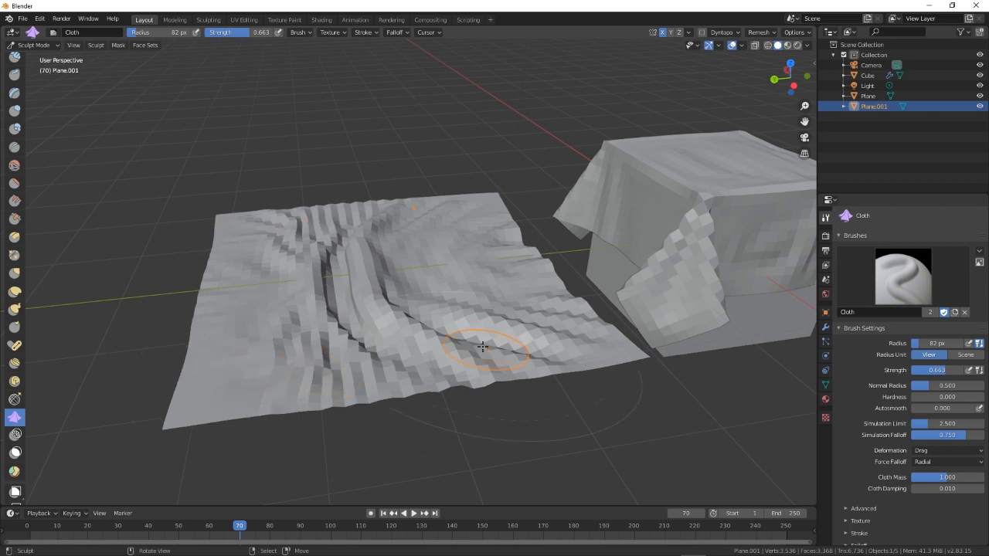
pyautogui.moveTo(463, 321); pyautogui.dragTo(530, 353, button='middle')
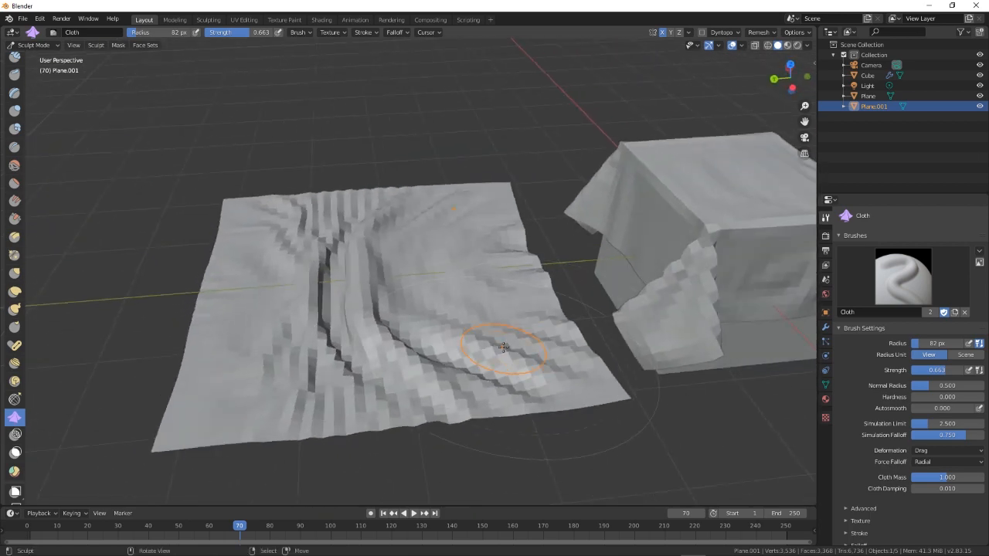
pyautogui.scroll(-3, 498, 350)
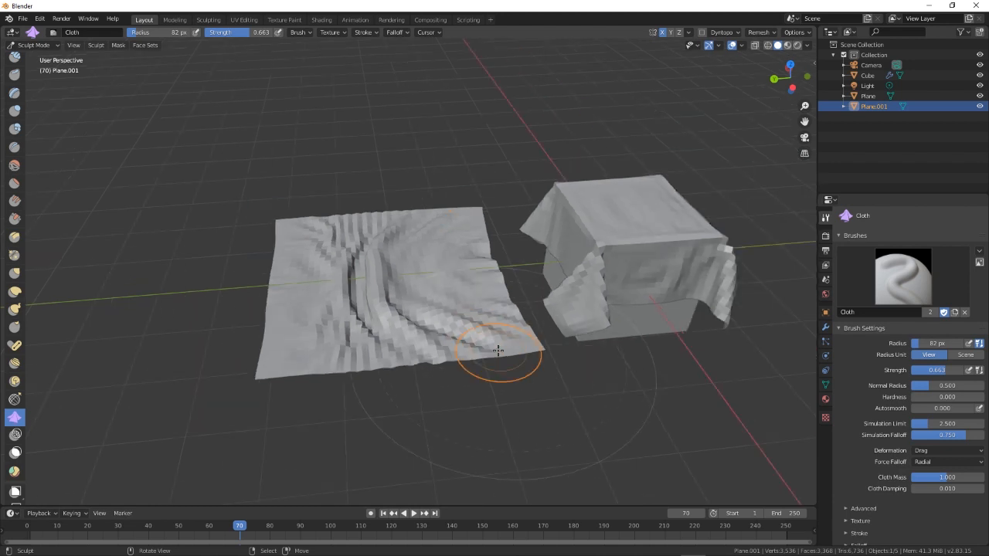
pyautogui.moveTo(453, 305); pyautogui.dragTo(448, 314, button='middle')
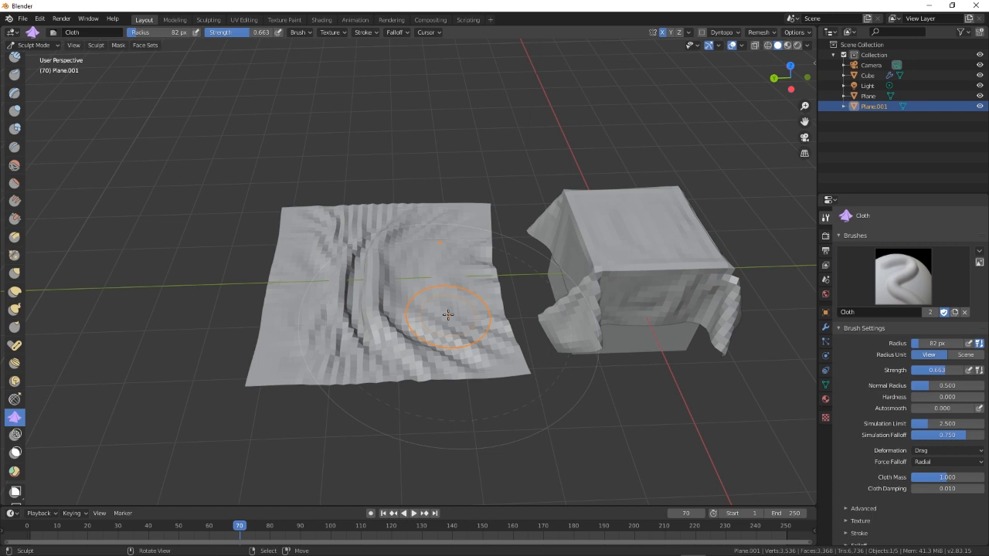